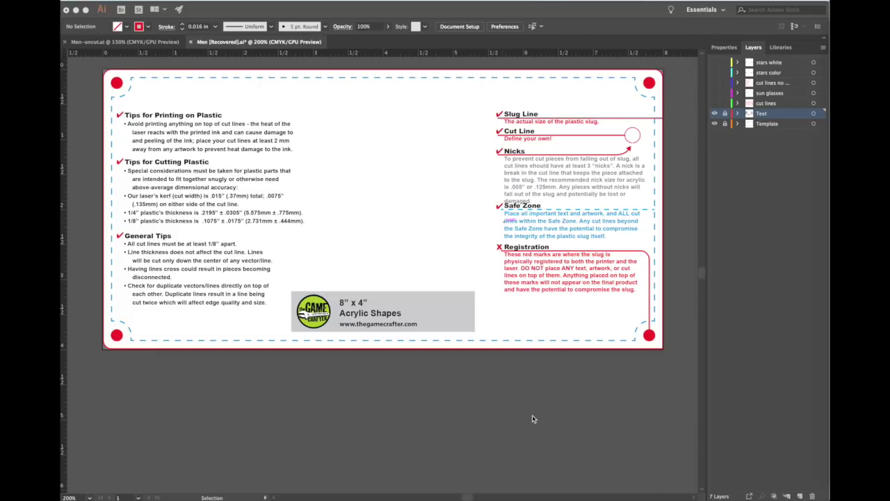
- Restore the Color, Appearance, Character, Info, Pathfinder and Align panels with Shift+Tab
key(shift+Tab)
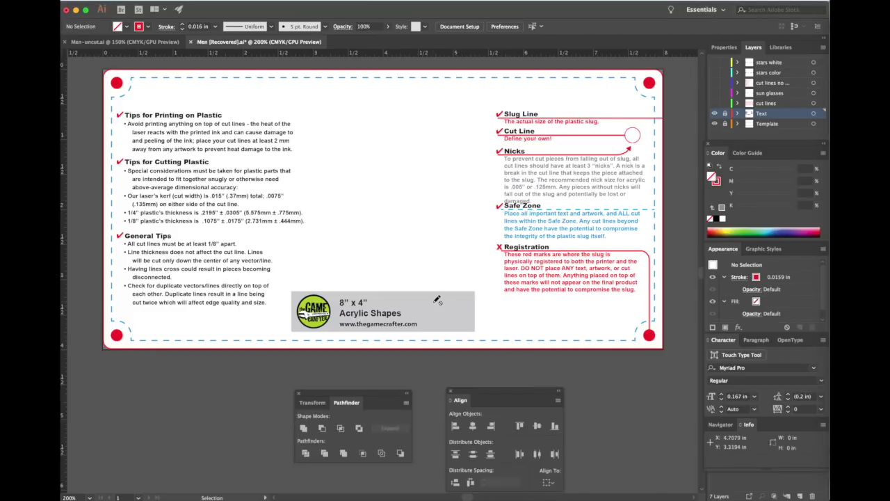
- Hide the Text layer, show the cut-line layer and zoom in on the figures' feet
click(714, 113)
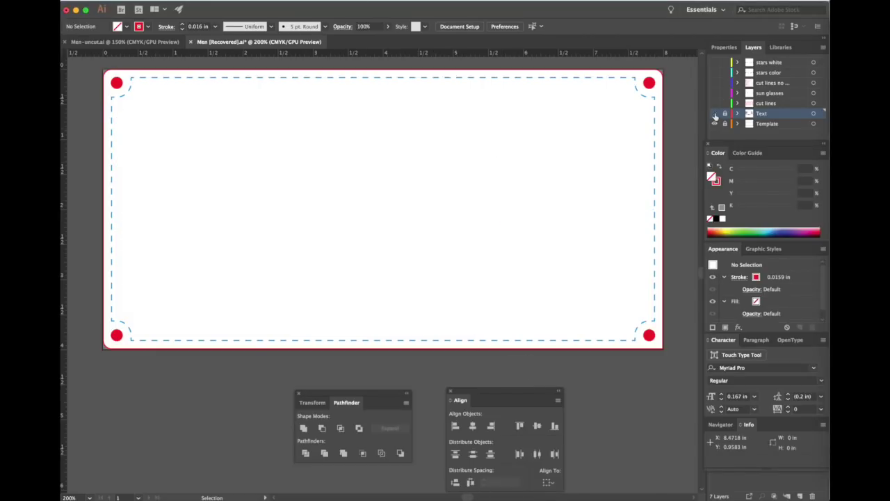
click(714, 83)
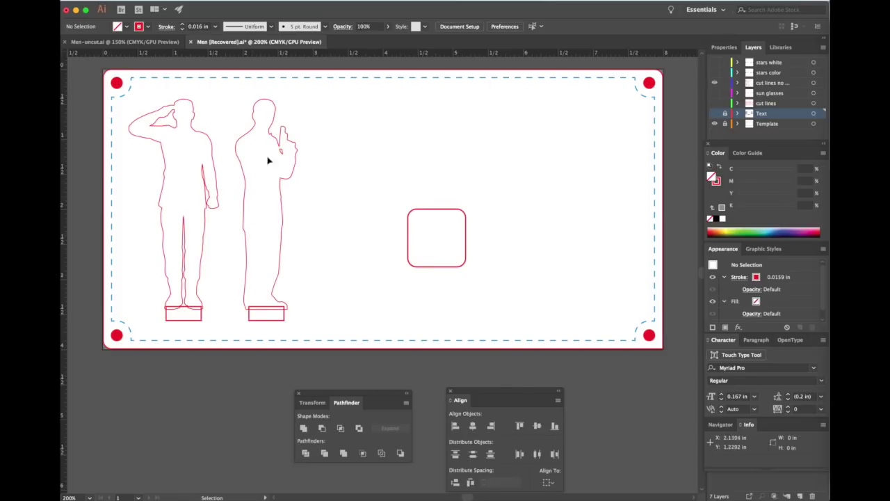
key(super+equal)
scroll(344, 230, down, 3)
scroll(344, 229, left, 2)
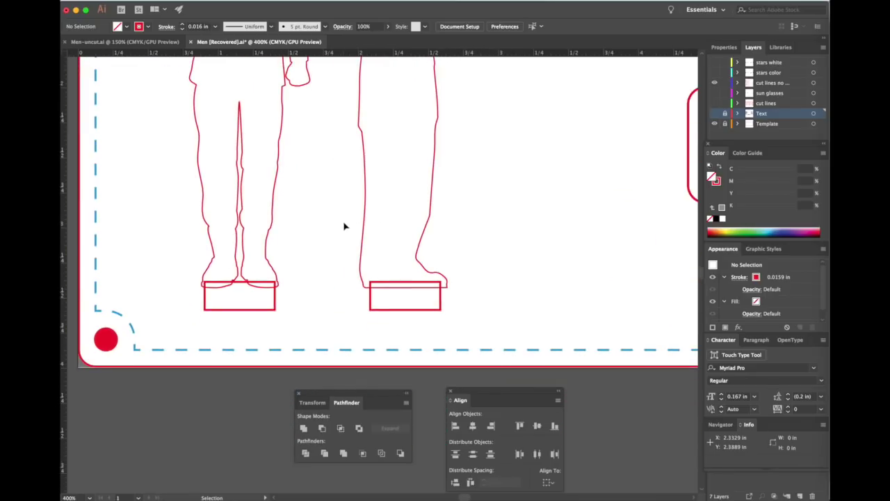
scroll(343, 226, left, 1)
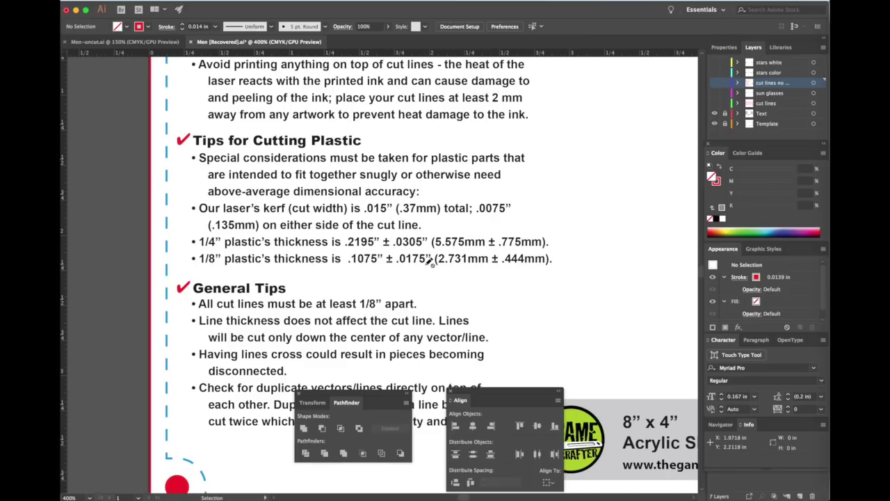
- Compute .2195 + .0305 = 0.25 in Calculator, then paste a copy of the rectangle
key(super+Tab)
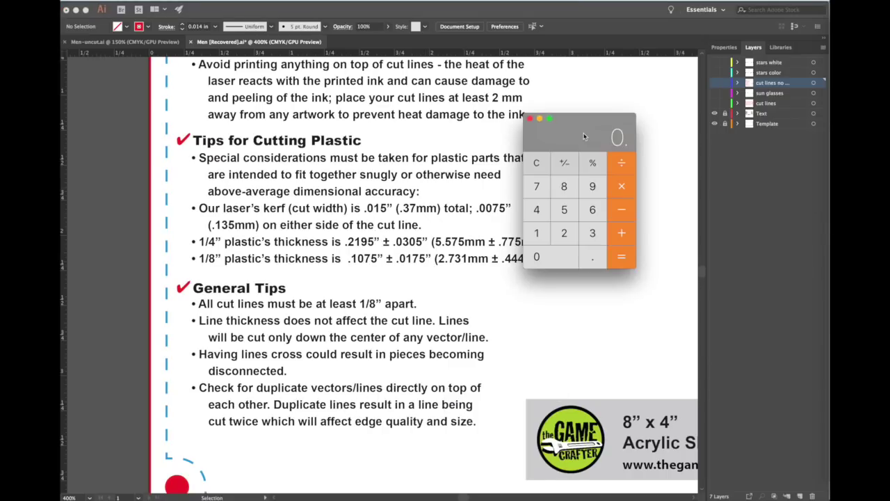
text(.2195)
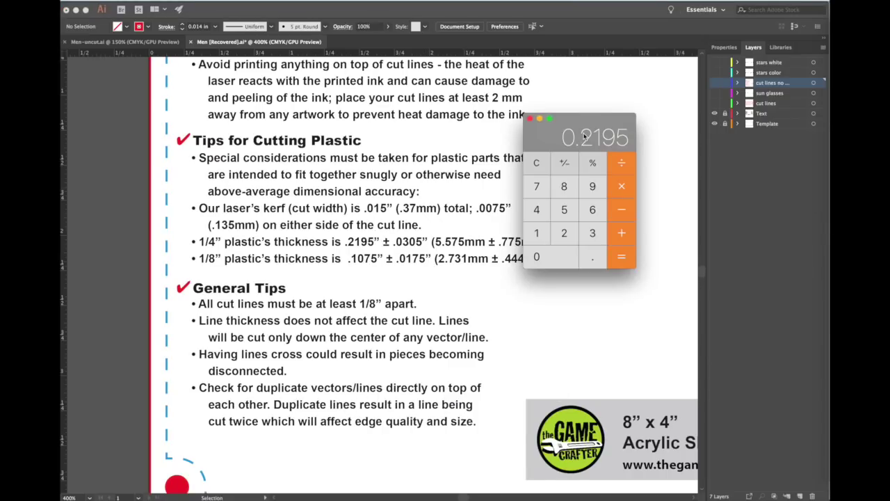
text(+.0305)
key(Return)
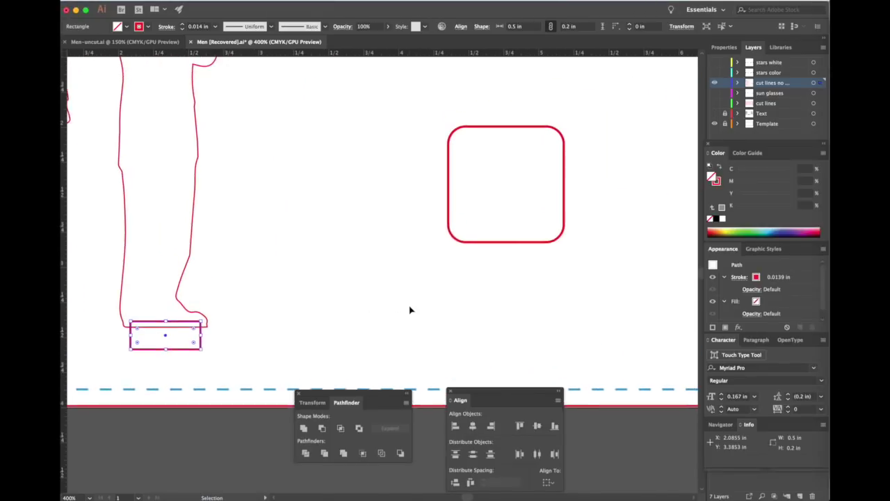
key(ctrl+v)
- Move the pasted rectangle inside the rounded square and set its height to 0.25 in
click(427, 270)
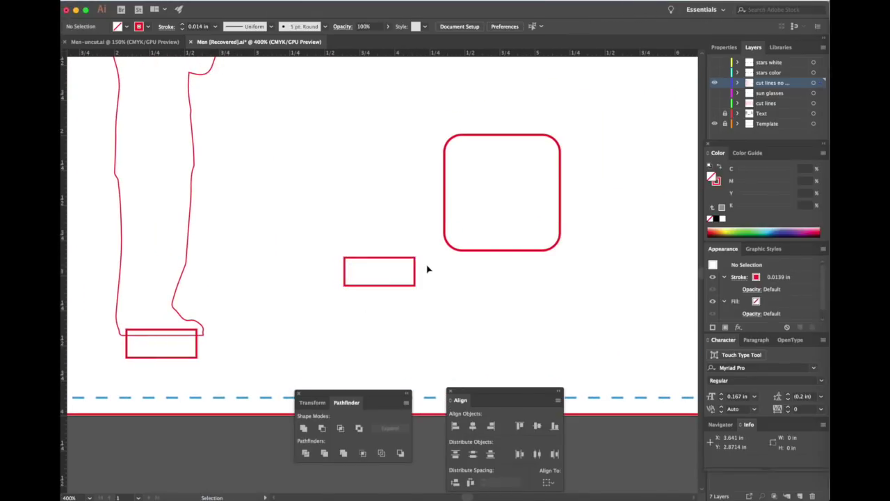
drag(415, 265, 536, 191)
scroll(536, 191, left, 2)
scroll(537, 190, down, 1)
click(681, 28)
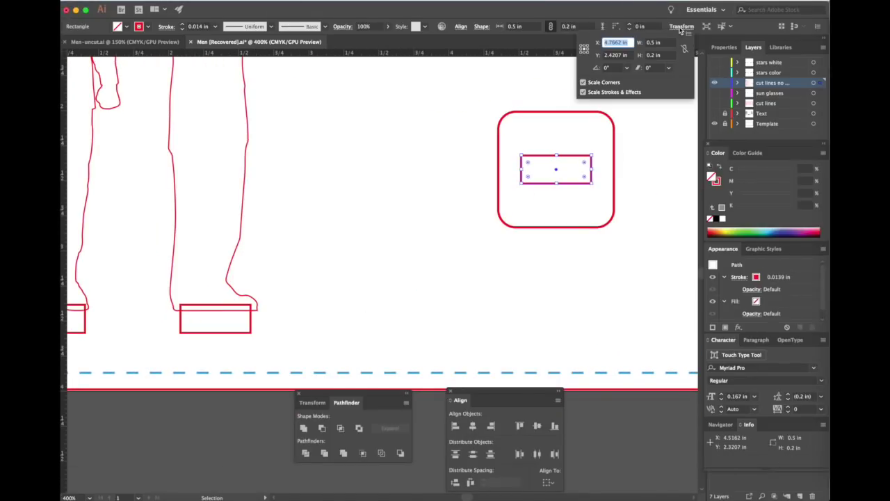
click(651, 55)
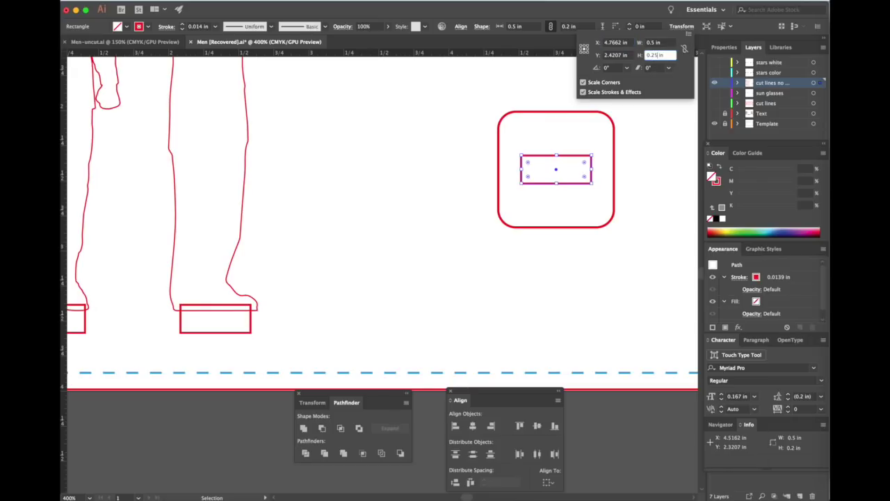
text(5)
key(Return)
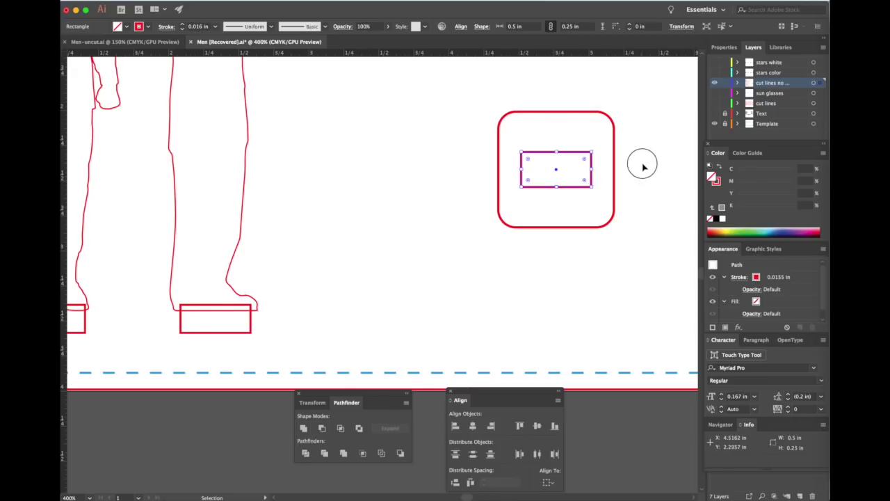
click(642, 160)
scroll(550, 248, left, 5)
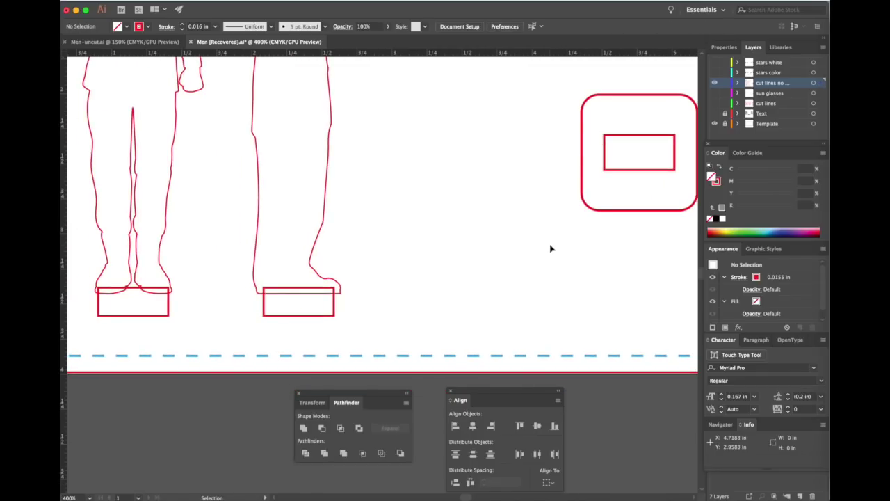
scroll(551, 248, left, 5)
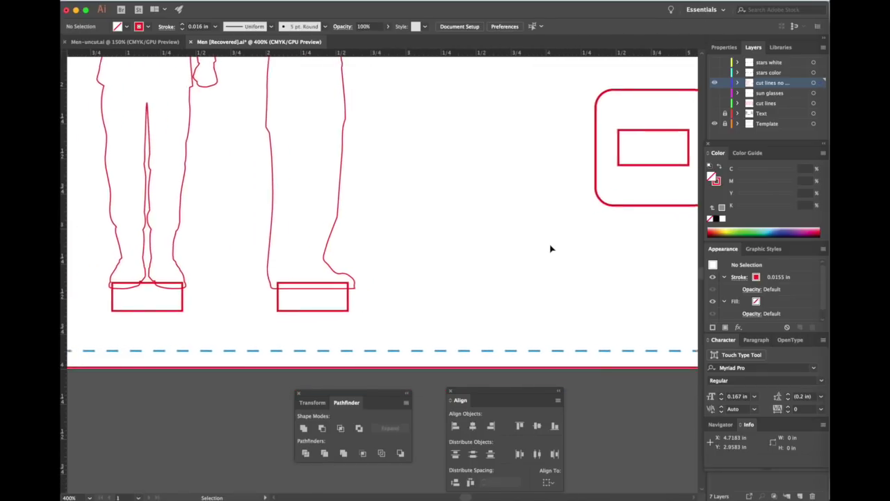
click(408, 293)
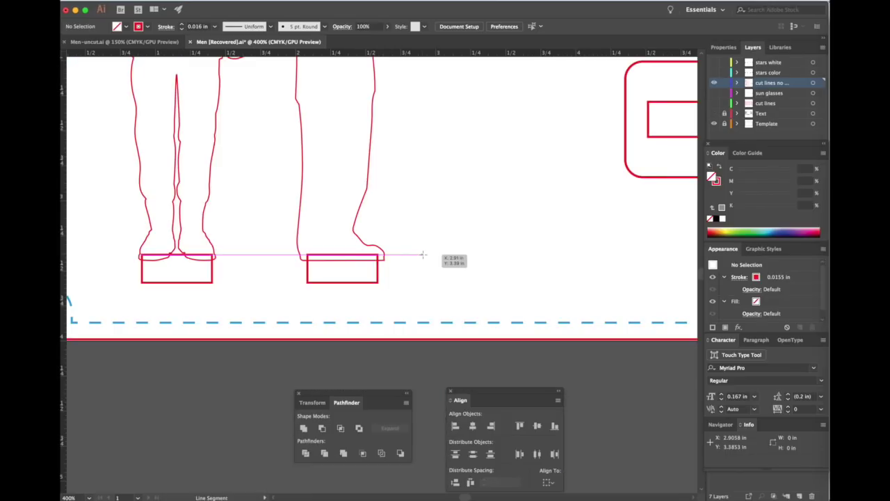
- Draw two horizontal lines level with the tops and bottoms of the bases
drag(421, 255, 514, 254)
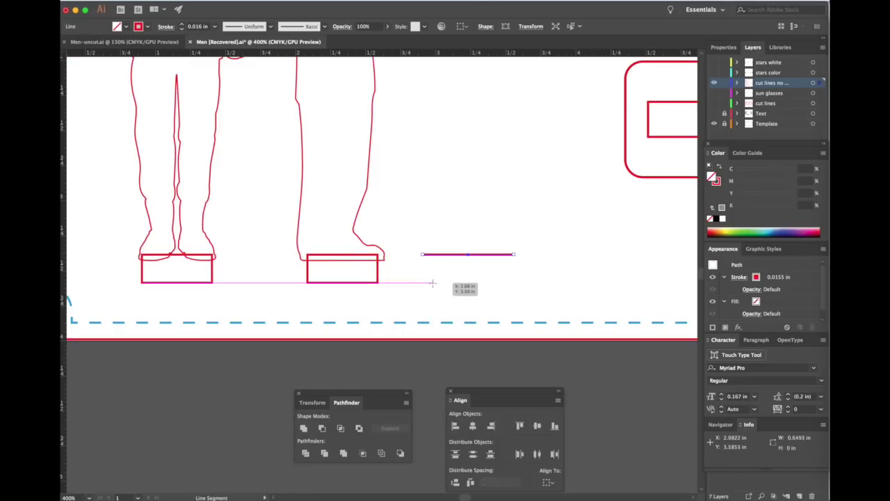
drag(431, 283, 507, 283)
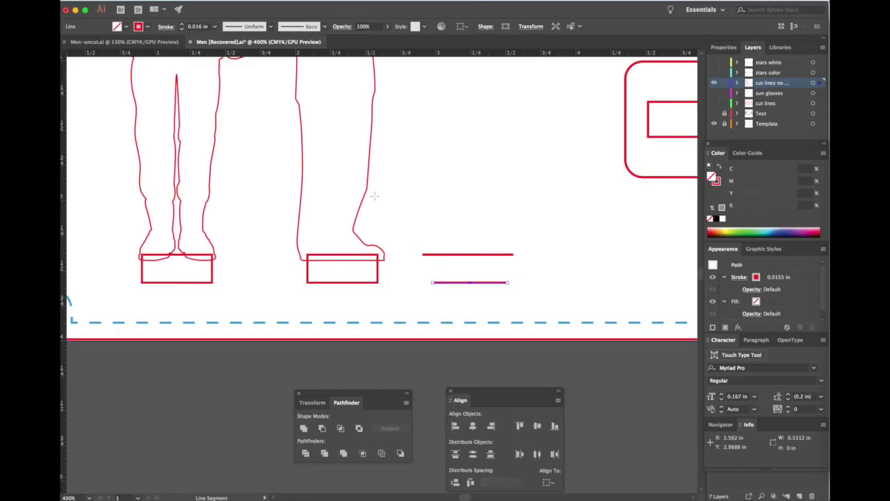
key(v)
click(429, 243)
- Set the top line's width to 0.503 in and the bottom line's to 0.497 in
click(461, 254)
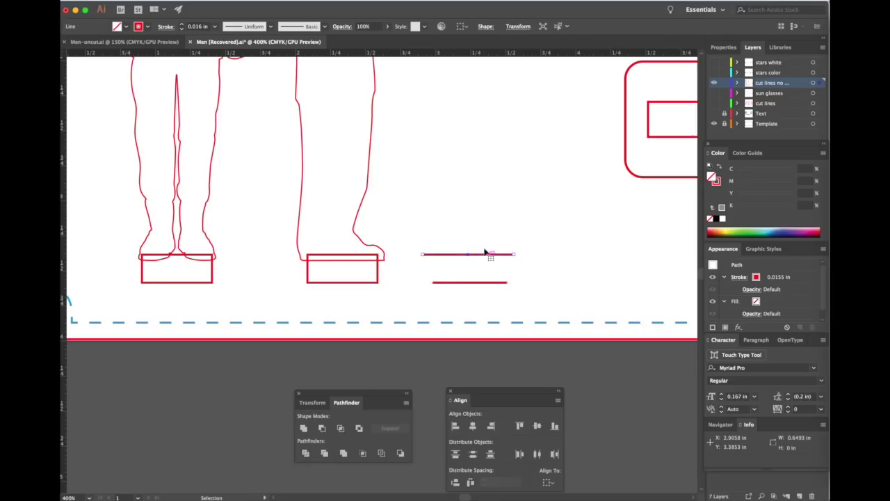
click(529, 28)
click(497, 44)
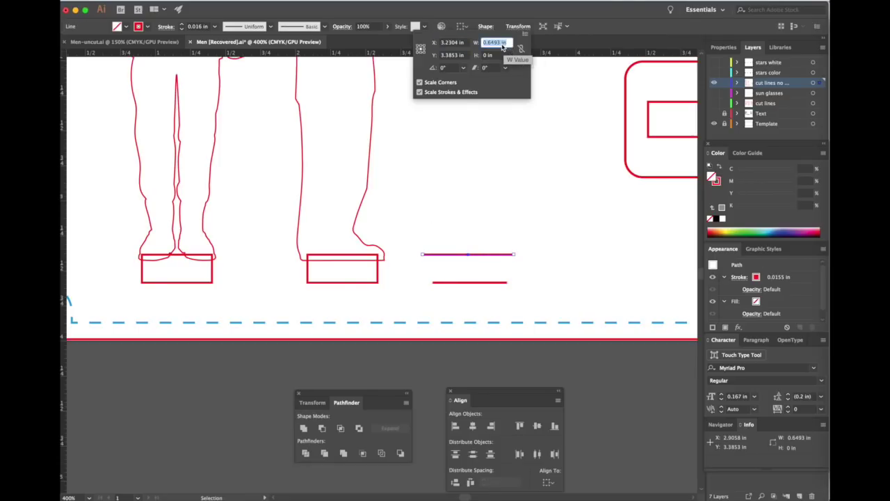
key(BackSpace)
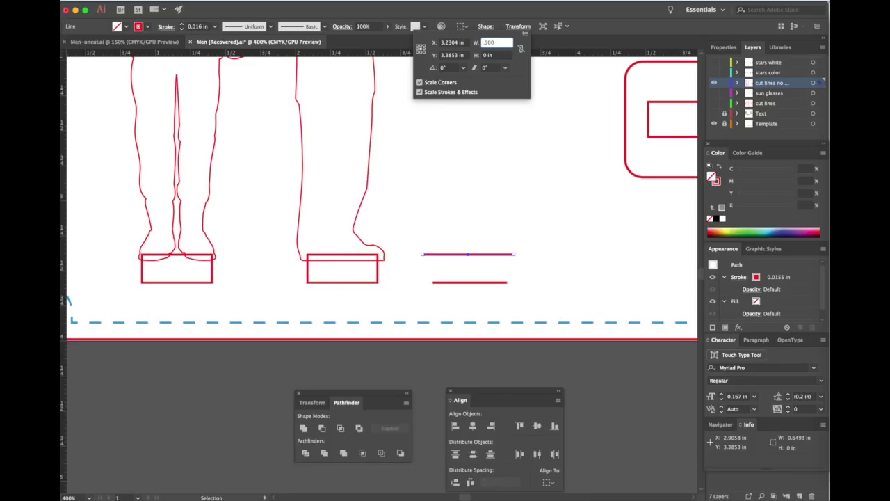
key(Return)
click(477, 282)
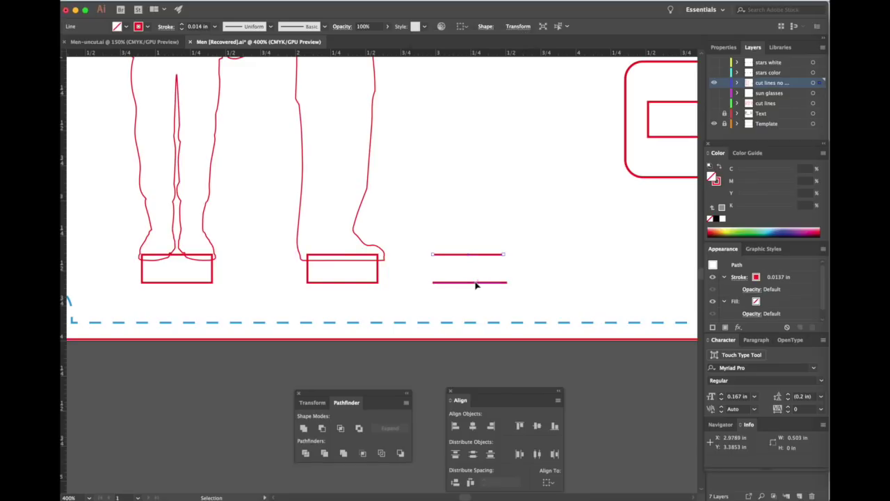
click(519, 26)
click(497, 43)
key(BackSpace)
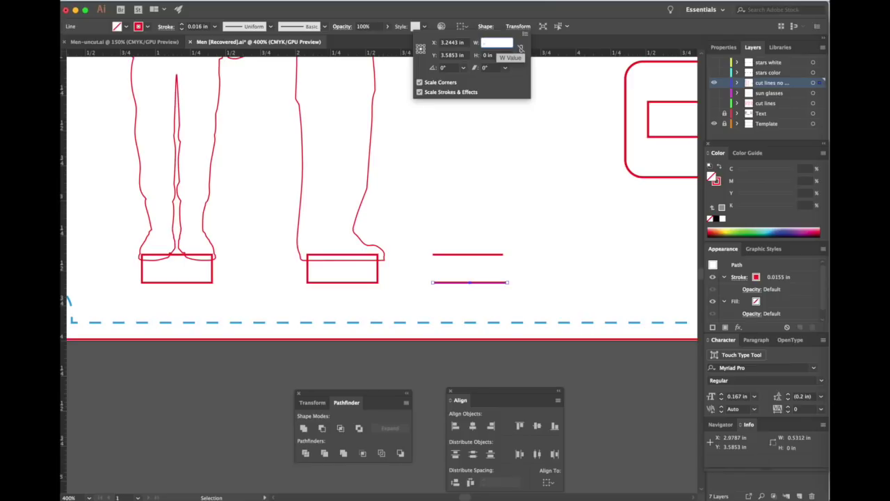
text(.497)
key(Return)
- Select both short lines and join them into one path
click(477, 215)
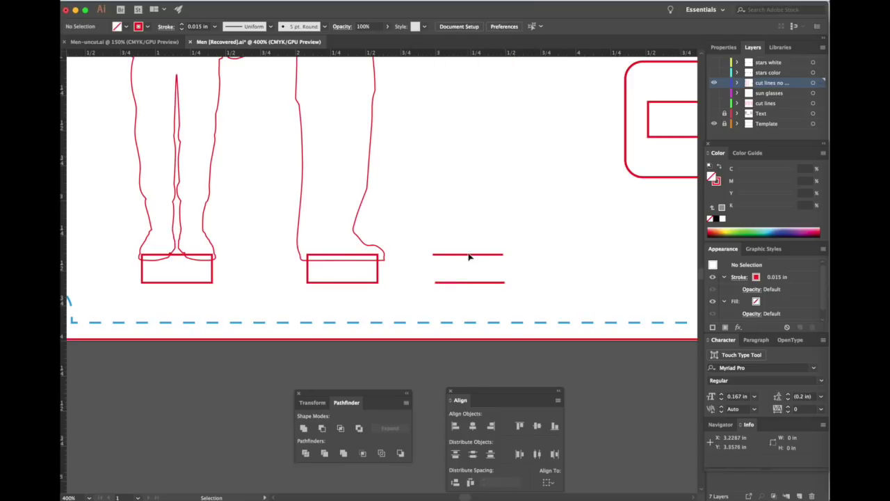
drag(468, 248, 491, 316)
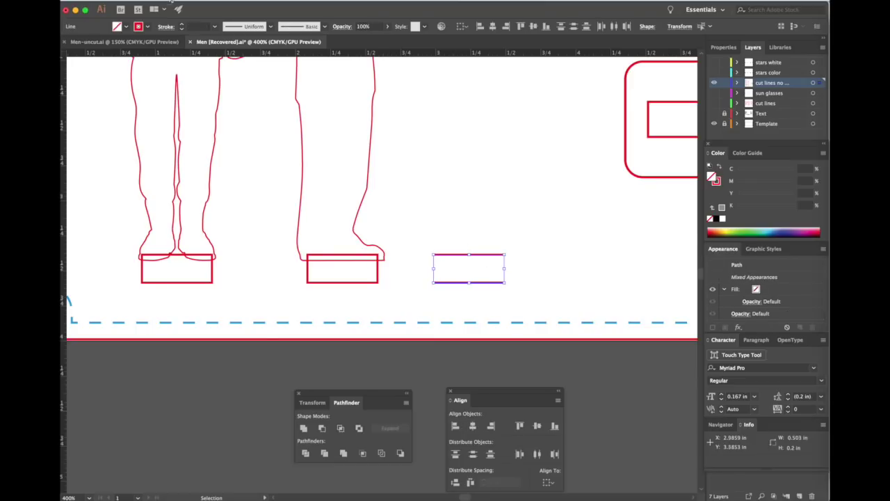
click(171, 1)
click(285, 202)
click(171, 0)
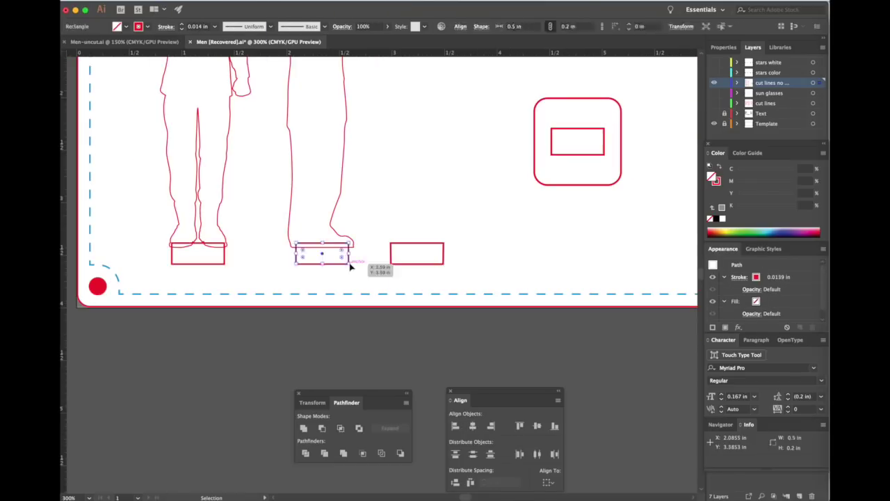
- Move each base under its figure's feet and unite figure and base with Pathfinder
drag(348, 258, 368, 248)
scroll(306, 257, left, 5)
click(328, 258)
key(super+minus)
drag(355, 317, 303, 296)
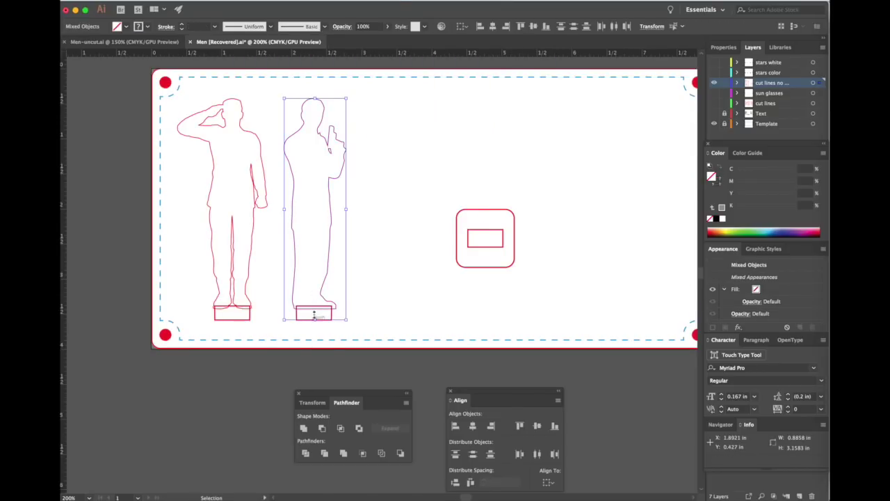
click(304, 428)
drag(275, 327, 238, 295)
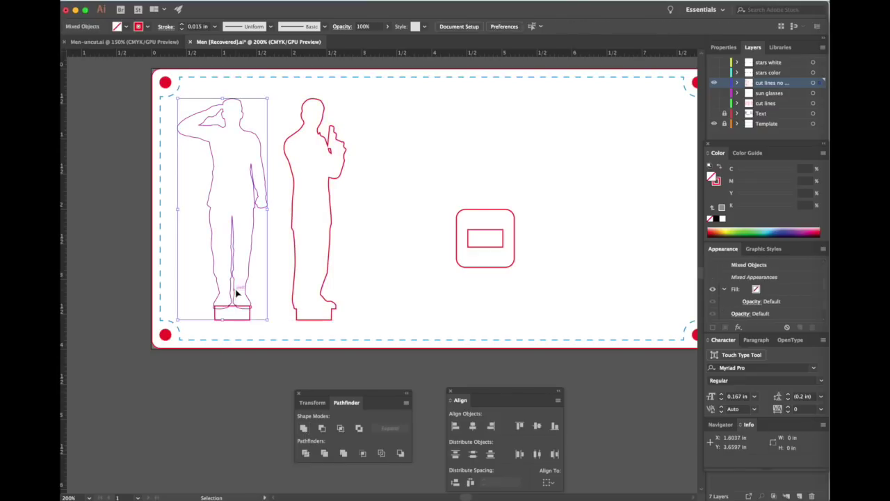
click(304, 428)
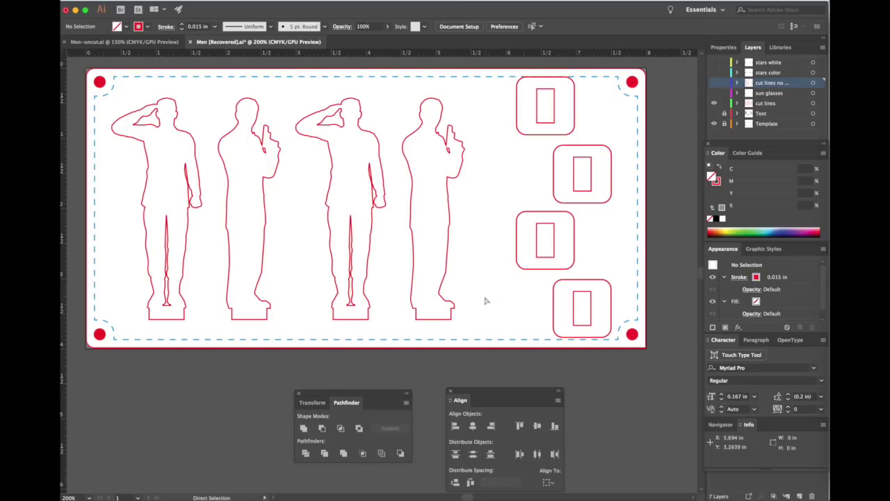
key(super+equal)
key(super+equal)
key(super+equal)
key(super+equal)
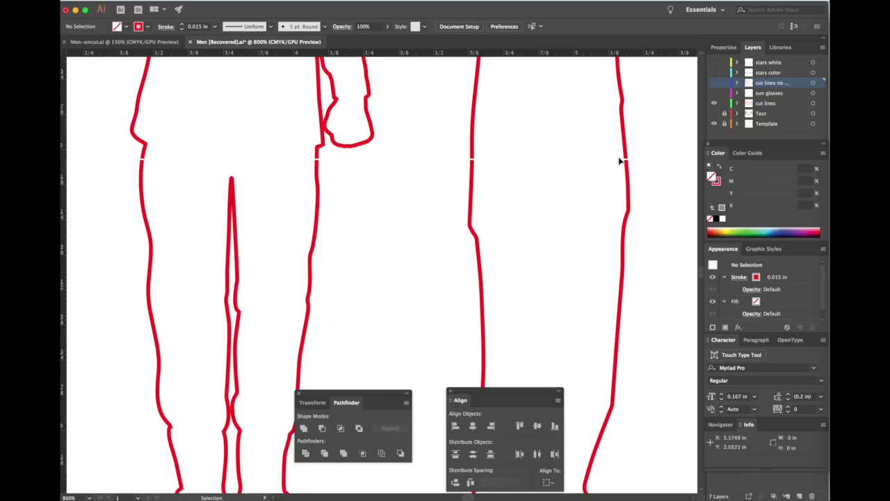
scroll(610, 195, right, 10)
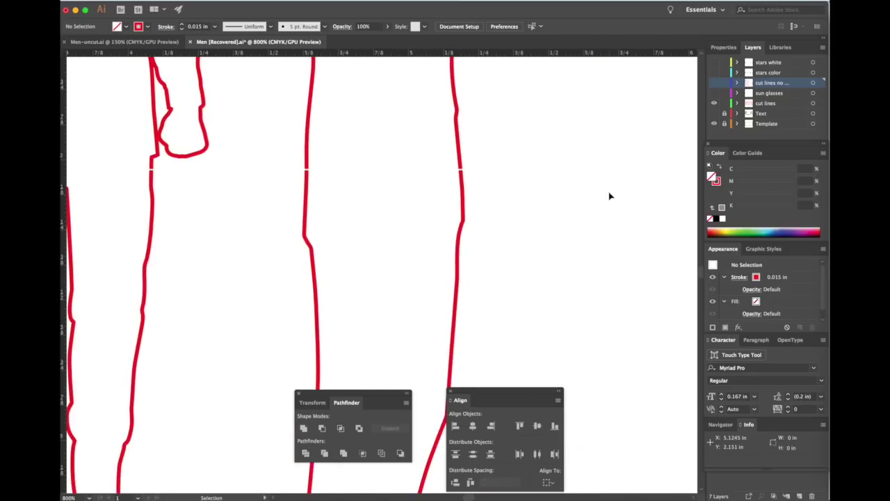
scroll(610, 196, right, 4)
scroll(610, 196, down, 1)
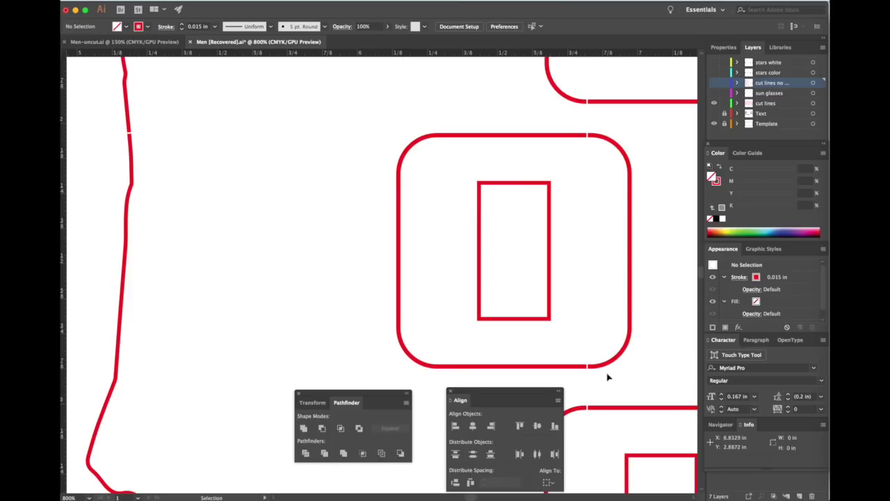
- Make a 1 in × 0.005 in strip, lay it over a figure's base, and divide objects below
scroll(613, 377, down, 5)
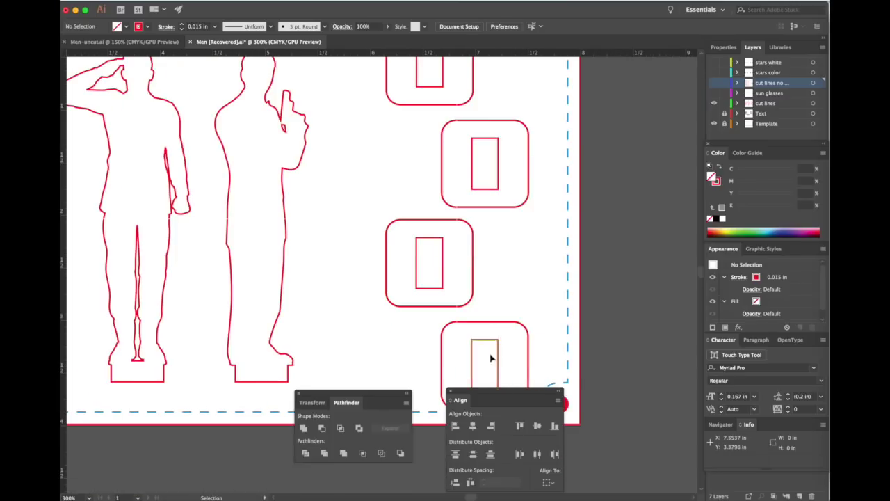
scroll(491, 358, up, 1)
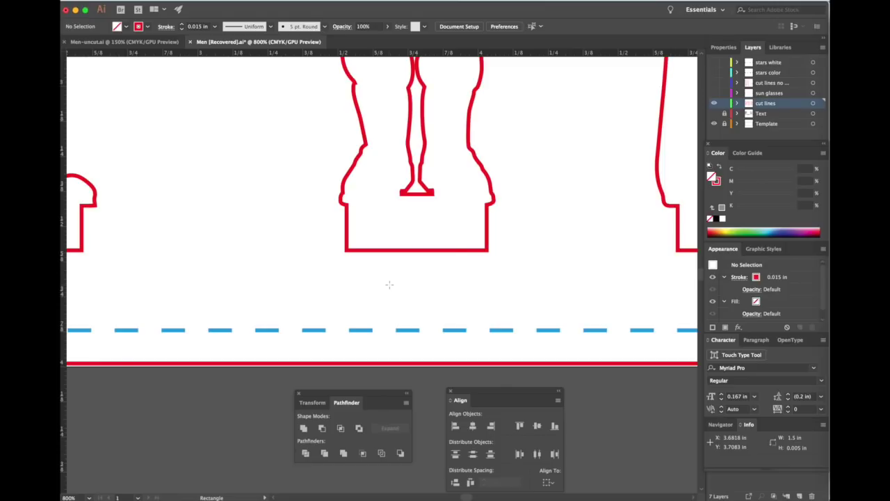
click(390, 285)
text(1)
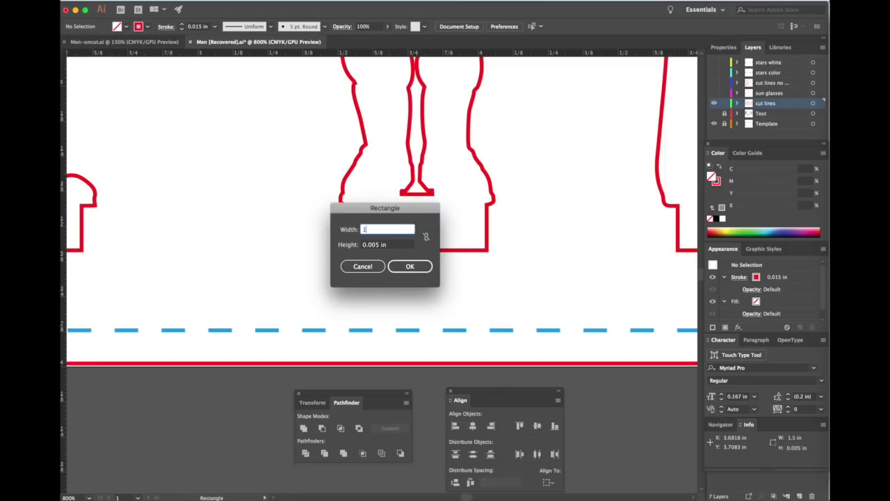
key(Return)
key(v)
click(405, 306)
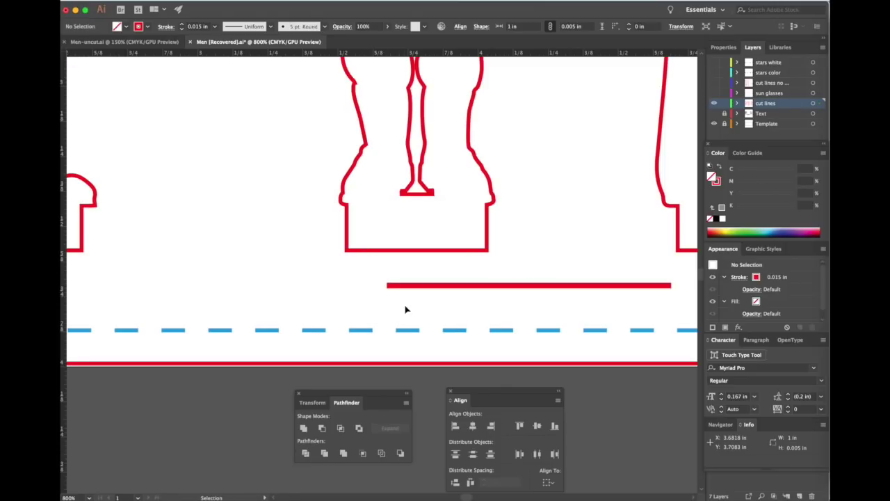
drag(434, 286, 329, 233)
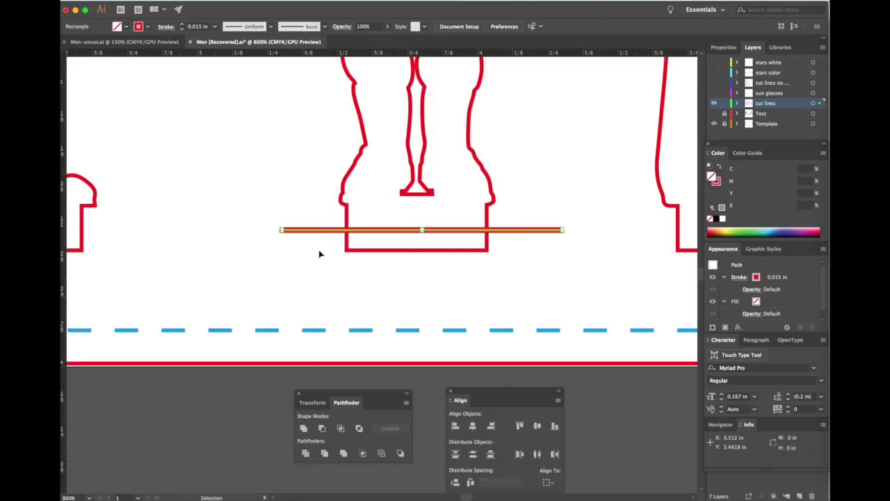
click(178, 0)
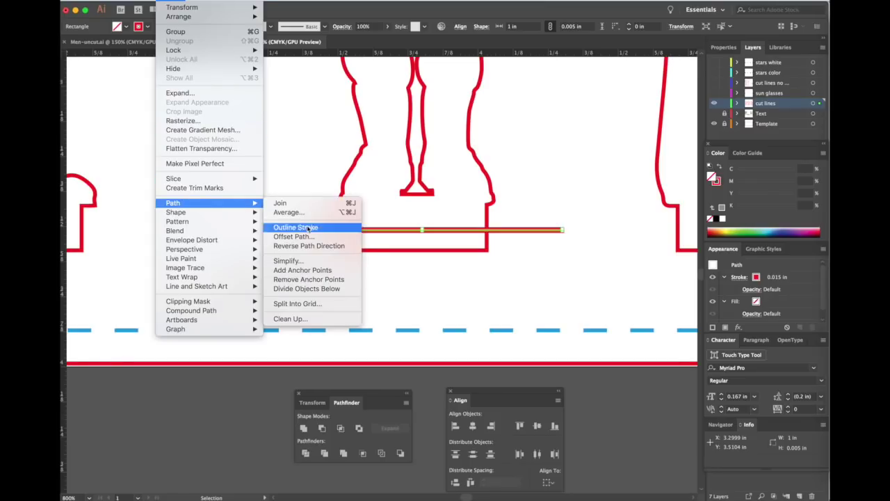
click(320, 285)
- Delete the strip's leftover top line and fit the whole artboard in view
click(374, 298)
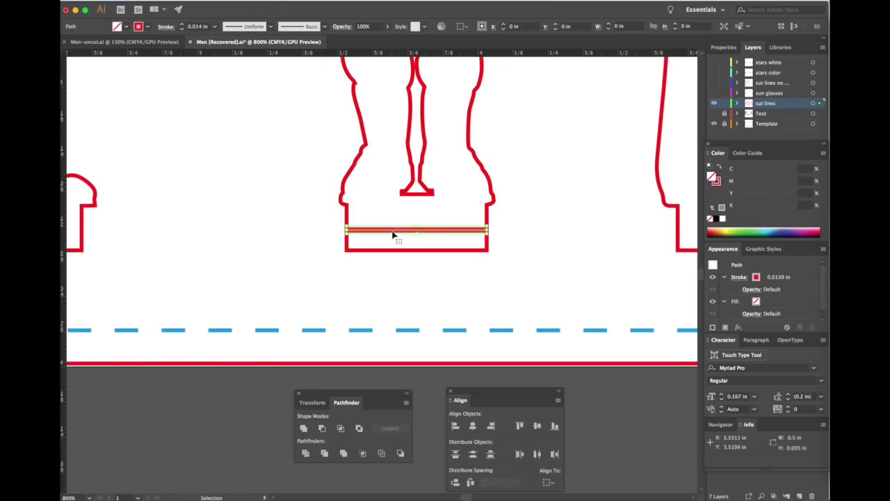
key(a)
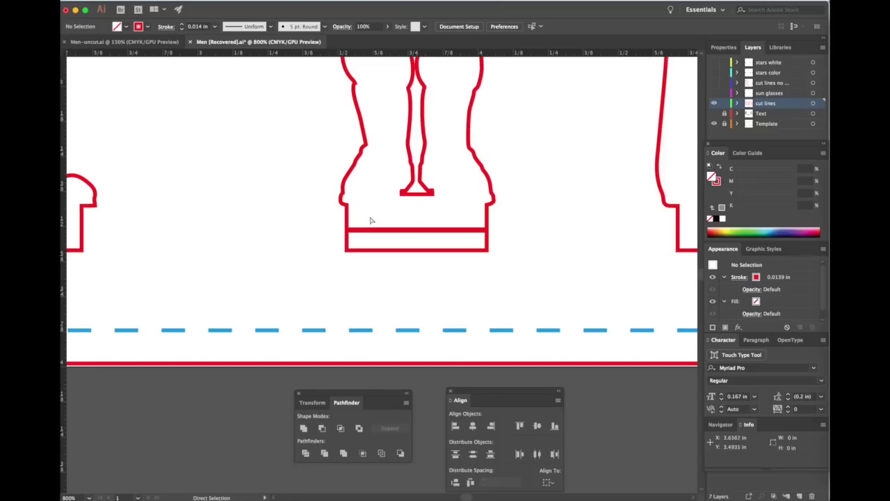
click(402, 231)
key(Delete)
click(363, 296)
key(super+0)
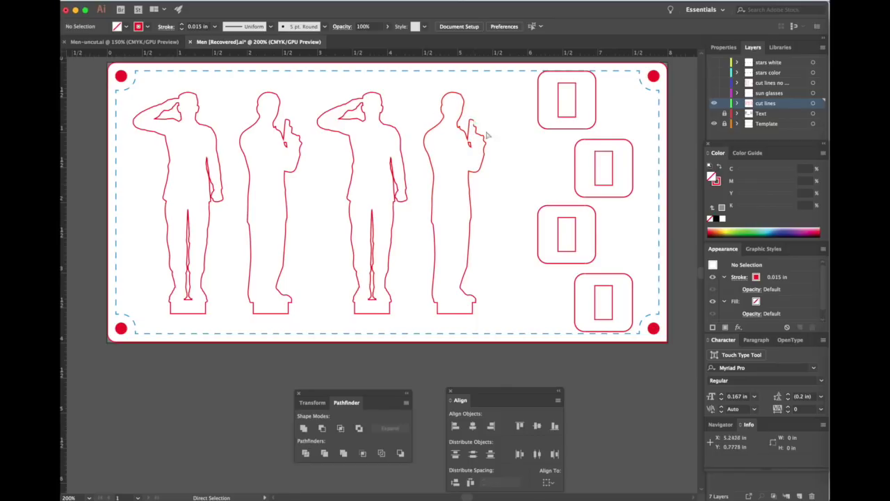
- Show the sun glasses and stars white layers, leaving the stars color layer hidden
click(714, 93)
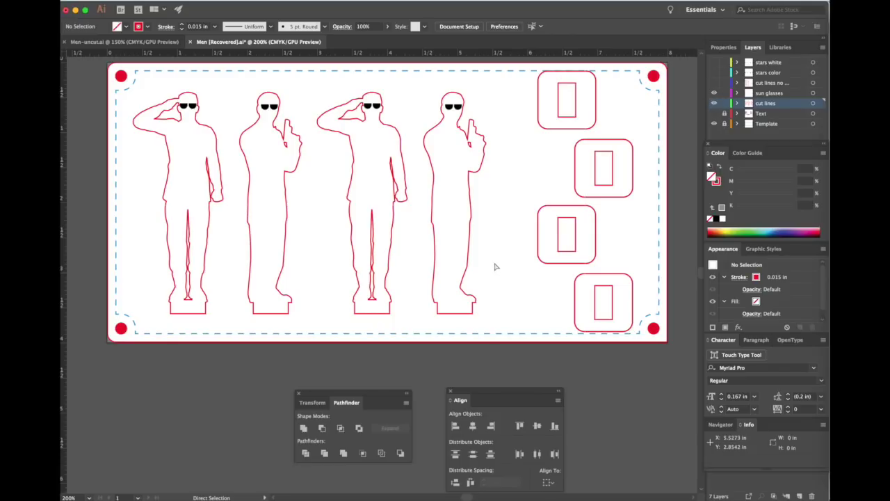
click(713, 73)
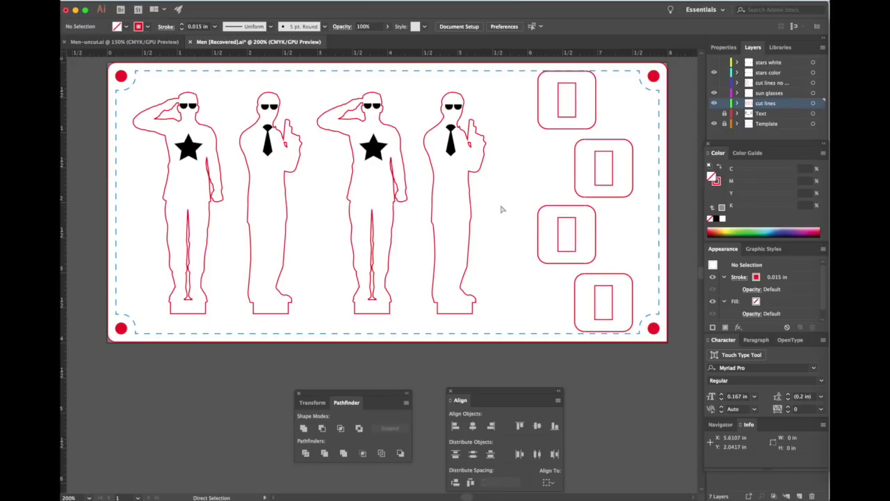
click(715, 73)
click(714, 73)
click(713, 63)
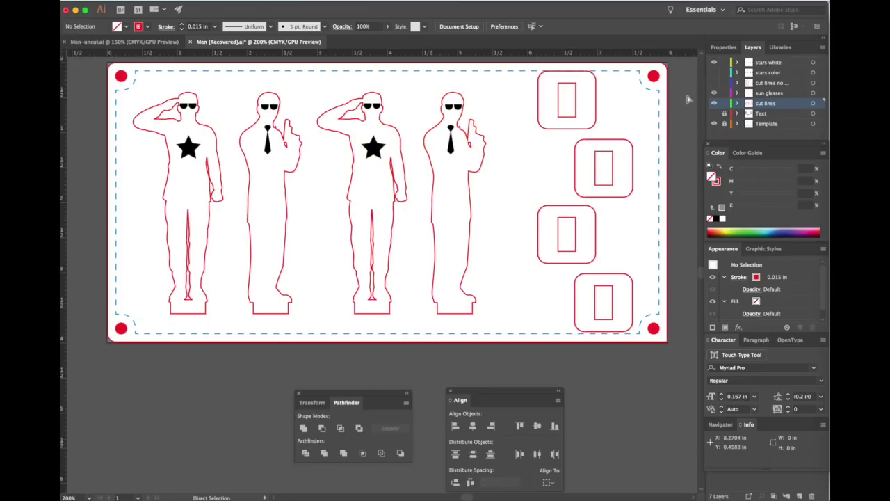
- Show stars color, try a white fill on the third figure's star, then undo it
click(715, 73)
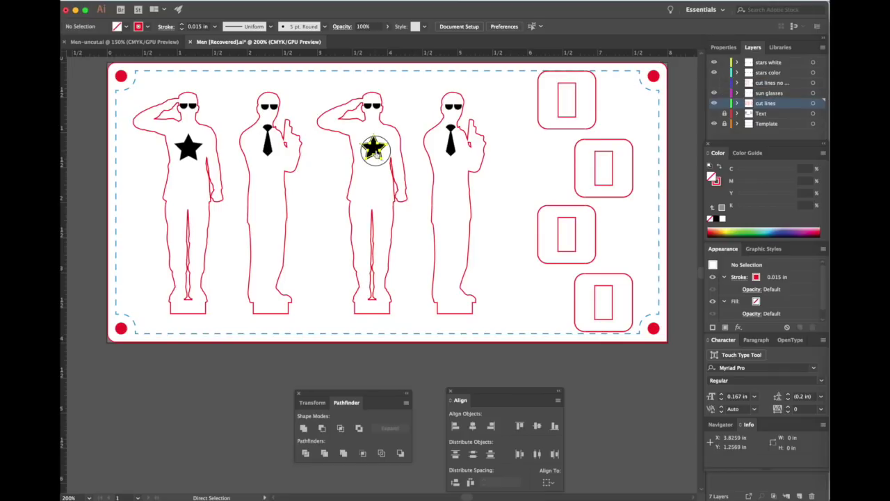
click(373, 147)
click(126, 27)
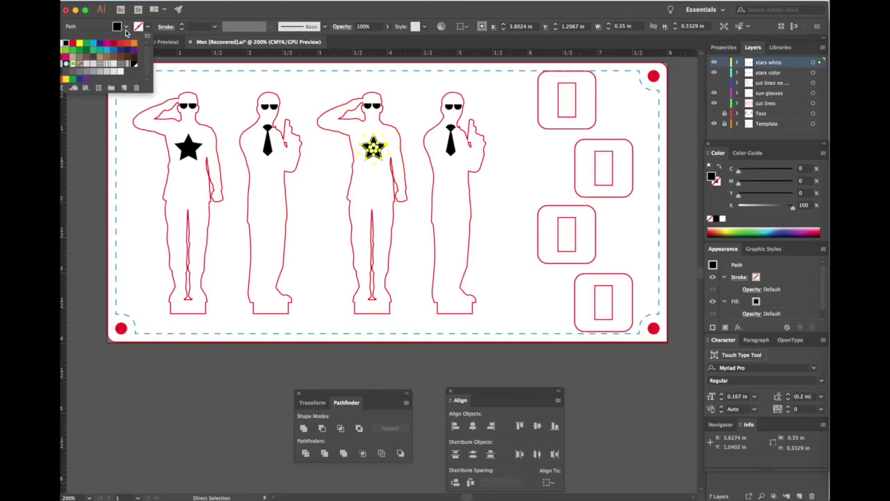
click(64, 43)
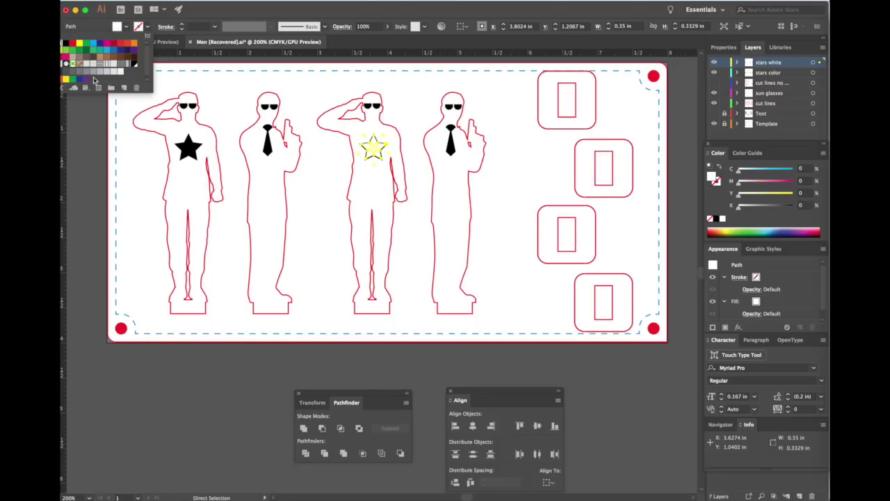
click(323, 222)
click(333, 221)
key(ctrl+z)
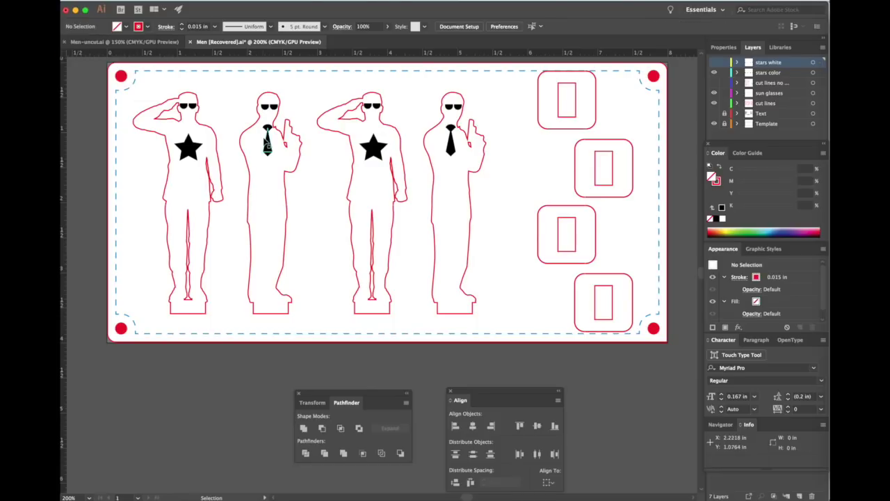
- Export the layout with File > Export > Export As
click(120, 3)
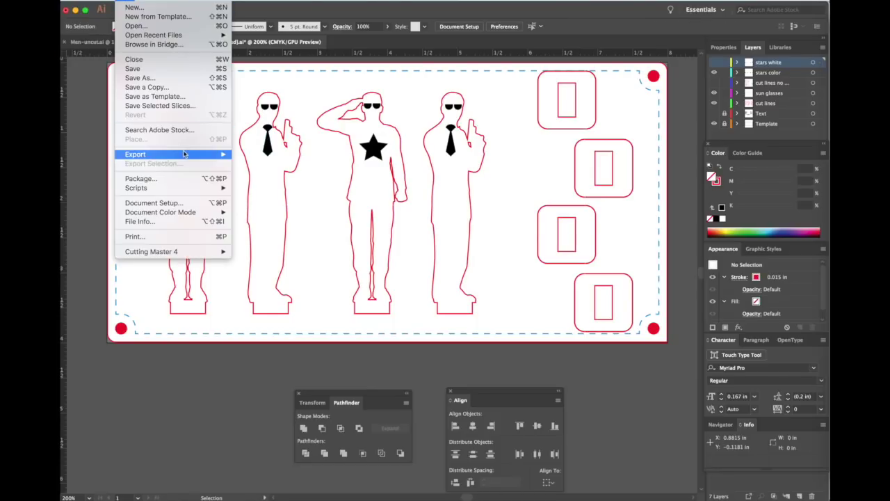
mouse_move(185, 154)
click(263, 163)
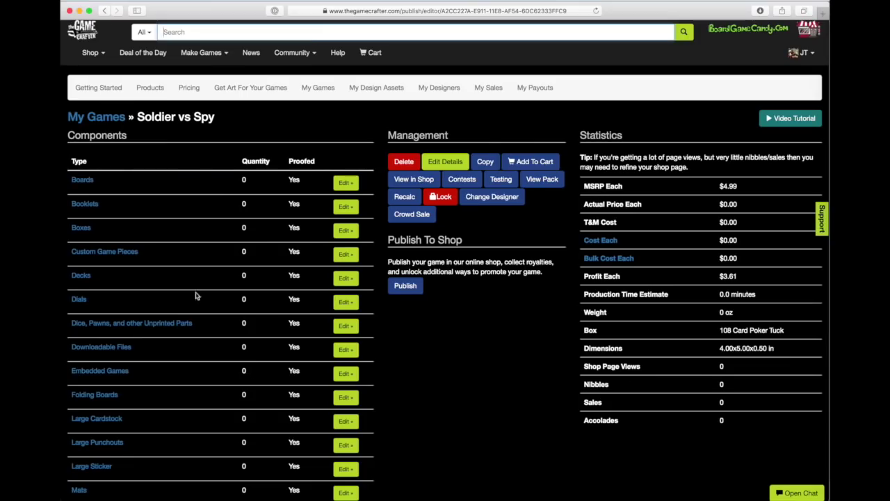
- Add a 1/4in (6mm) Acrylic Shapes placeholder from the Custom Game Pieces list
click(124, 255)
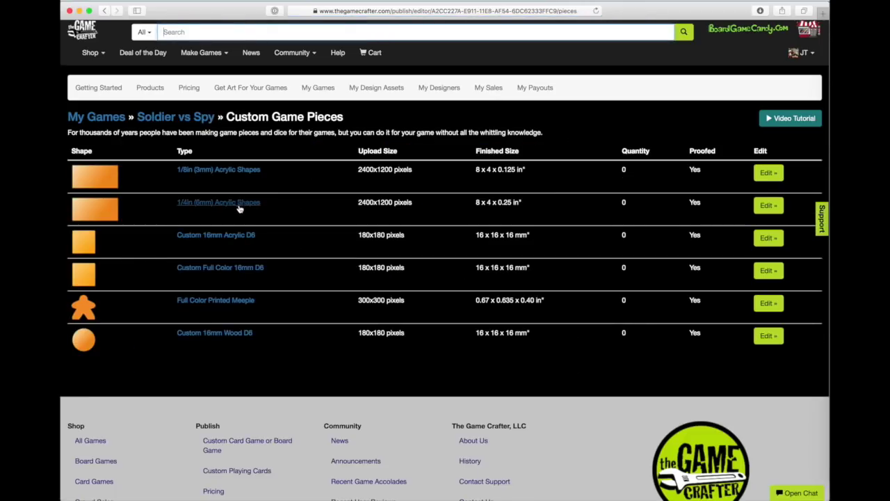
click(239, 203)
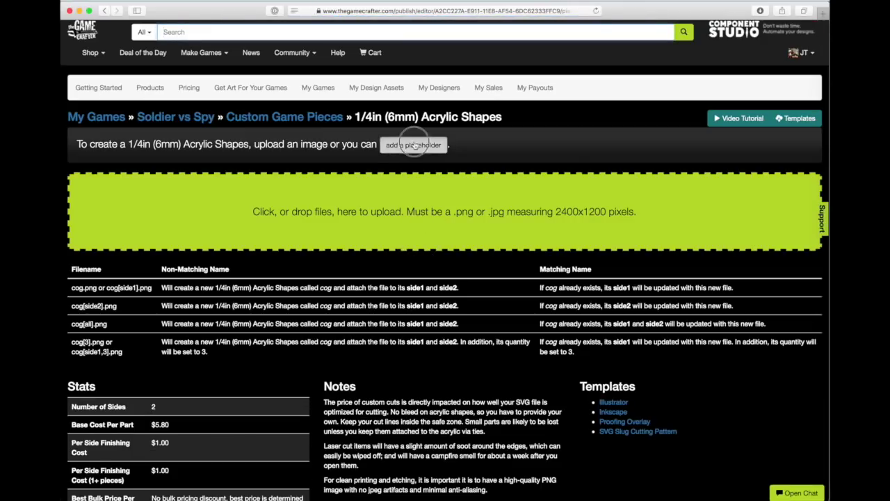
click(414, 145)
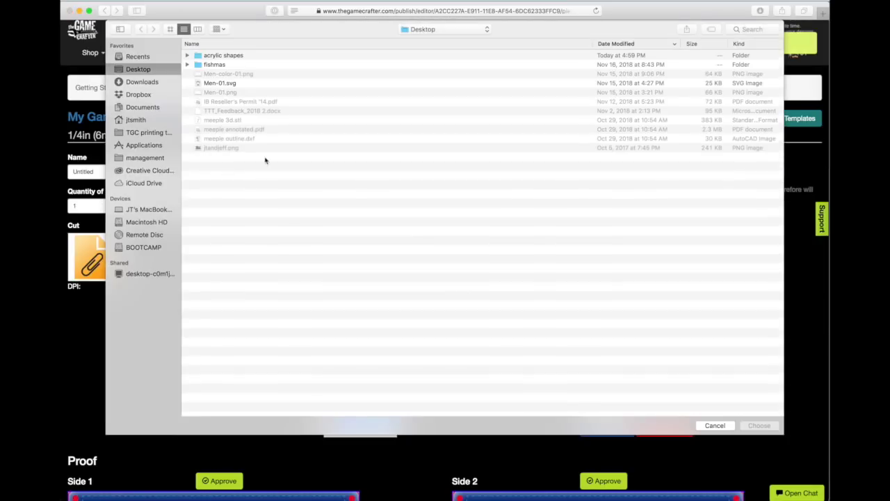
- Upload Men-01.svg as the cut file at 72 DPI and Men-color-01.png as side 1 colour art
click(231, 83)
click(759, 425)
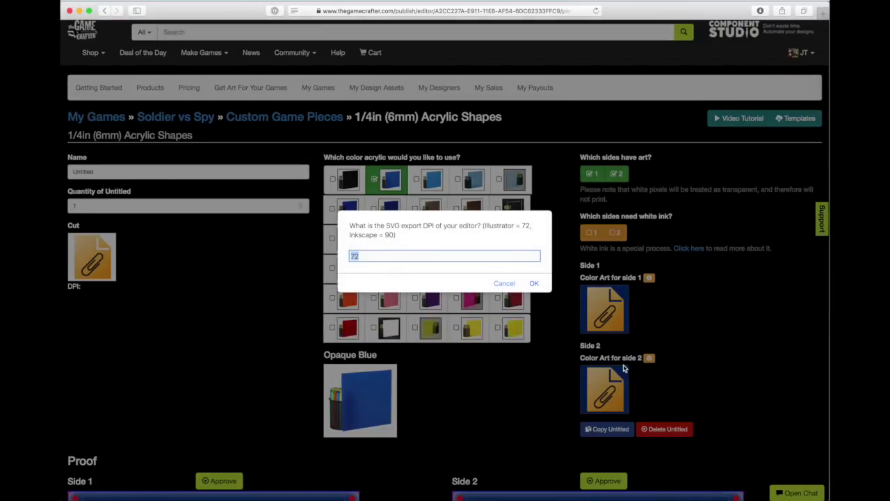
click(537, 285)
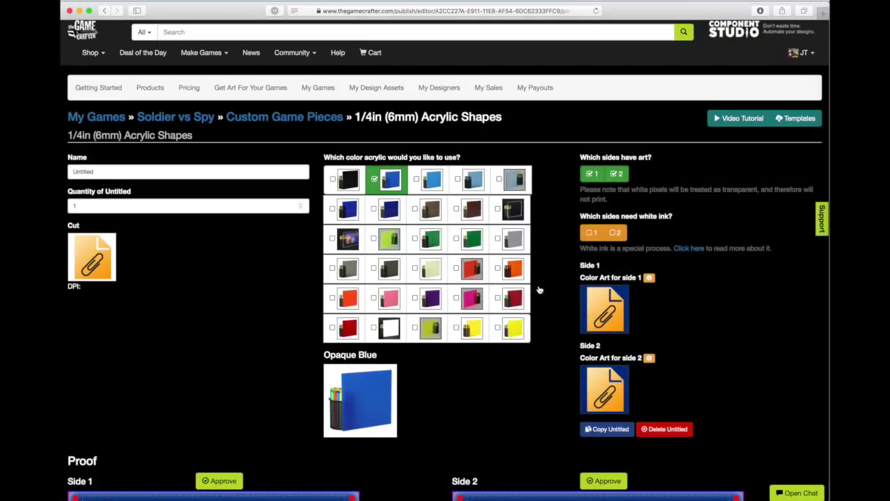
click(609, 317)
click(236, 74)
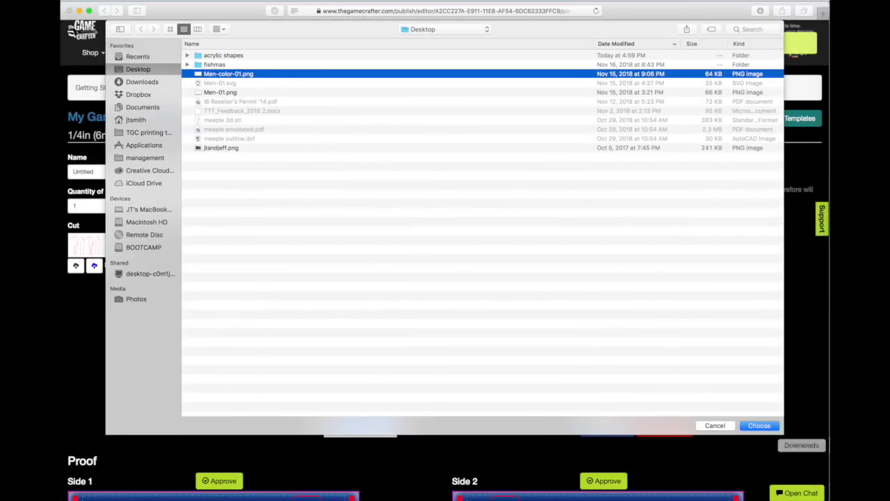
click(765, 427)
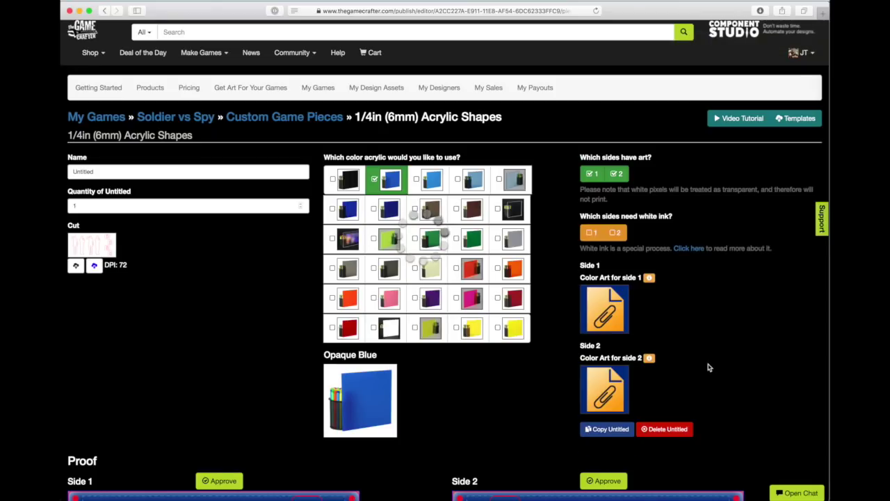
- Turn off side 2 art and enable side 1 white ink using Men-01.png
click(619, 175)
scroll(600, 156, down, 2)
click(594, 147)
scroll(595, 195, down, 2)
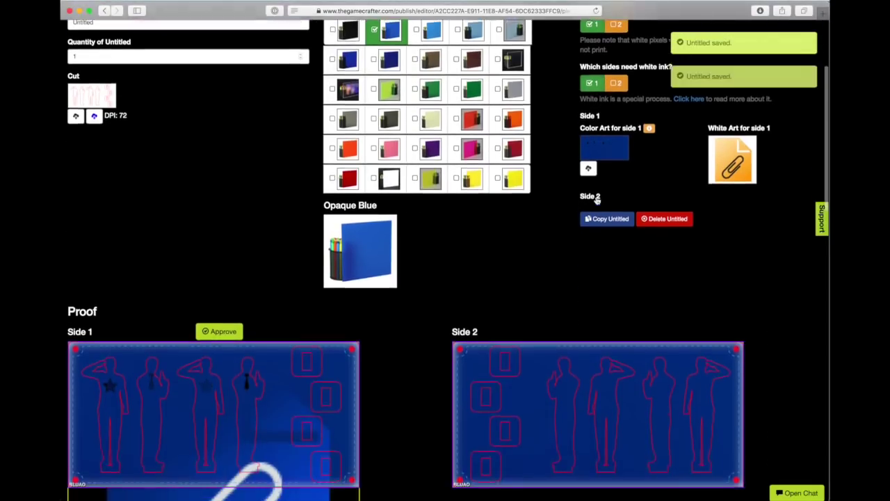
click(739, 147)
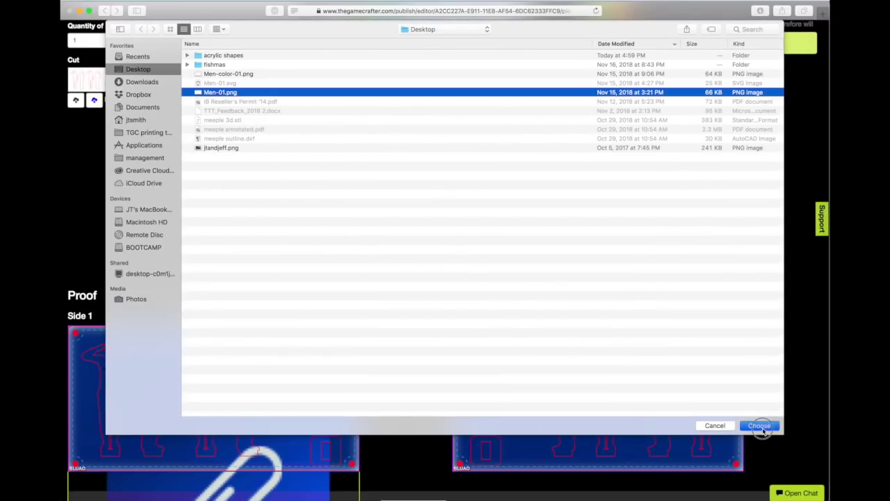
click(760, 425)
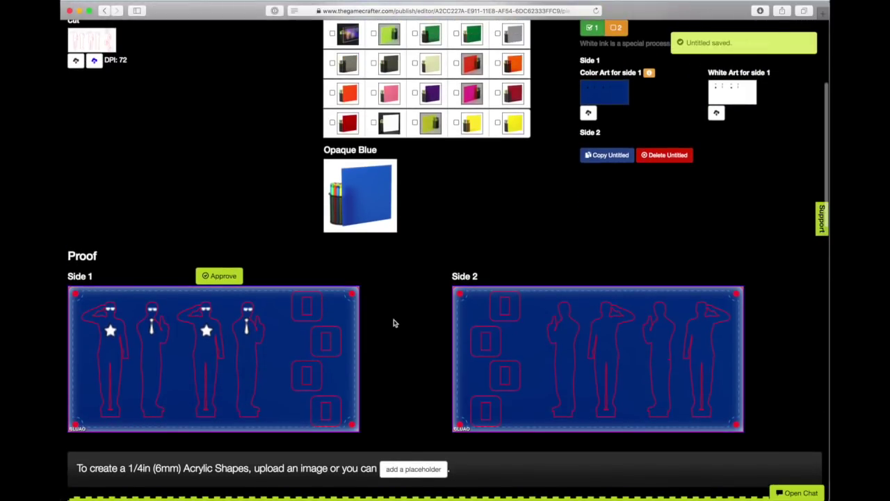
scroll(431, 383, down, 2)
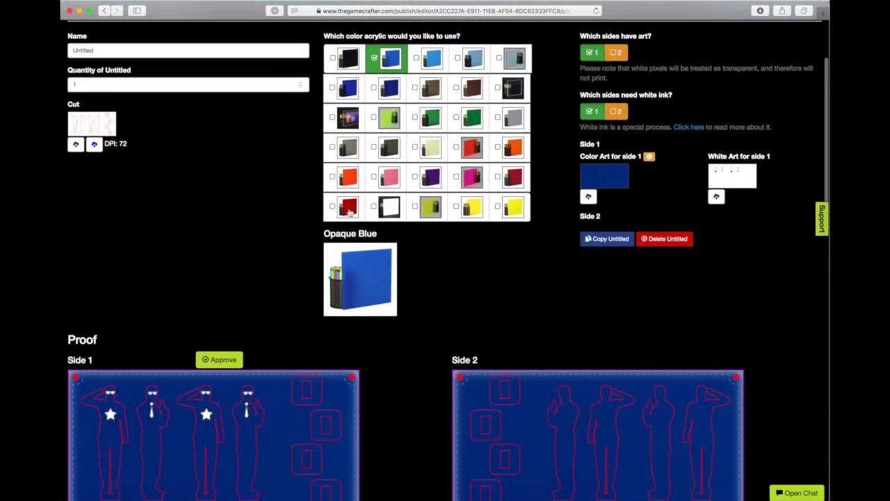
- Set the piece to Opaque Red and its copy to Opaque Blue
click(349, 209)
scroll(386, 330, down, 2)
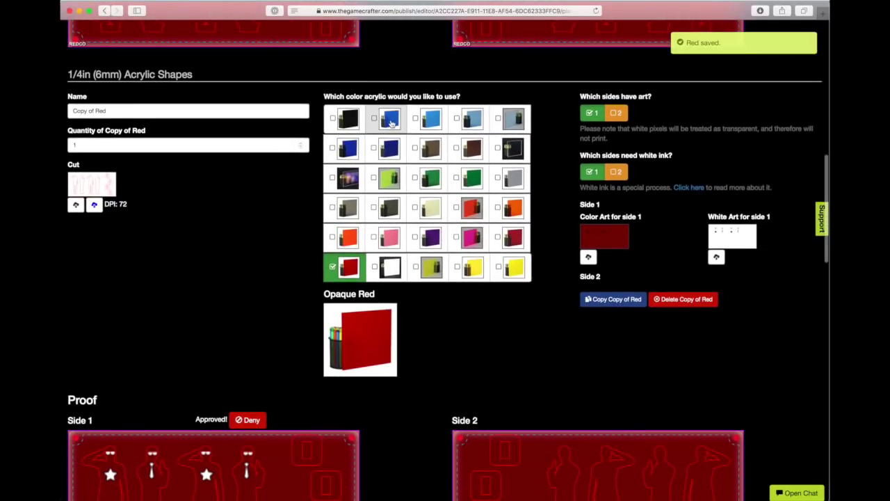
click(391, 123)
scroll(263, 301, down, 5)
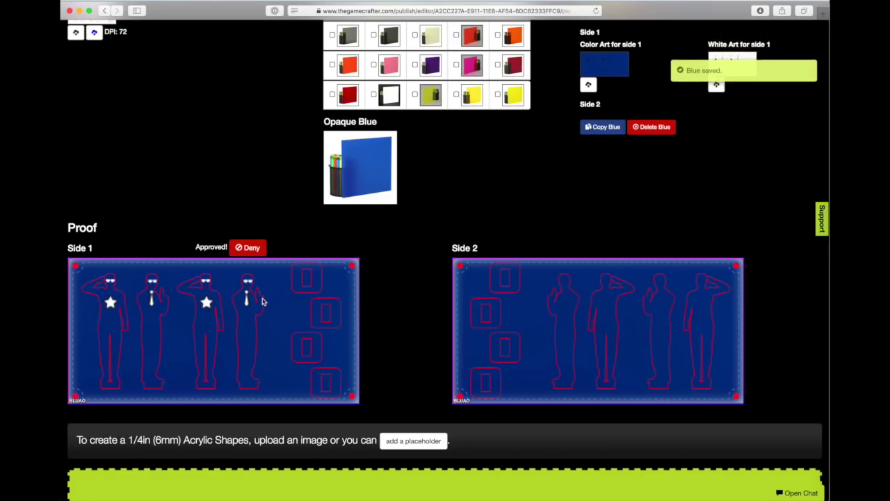